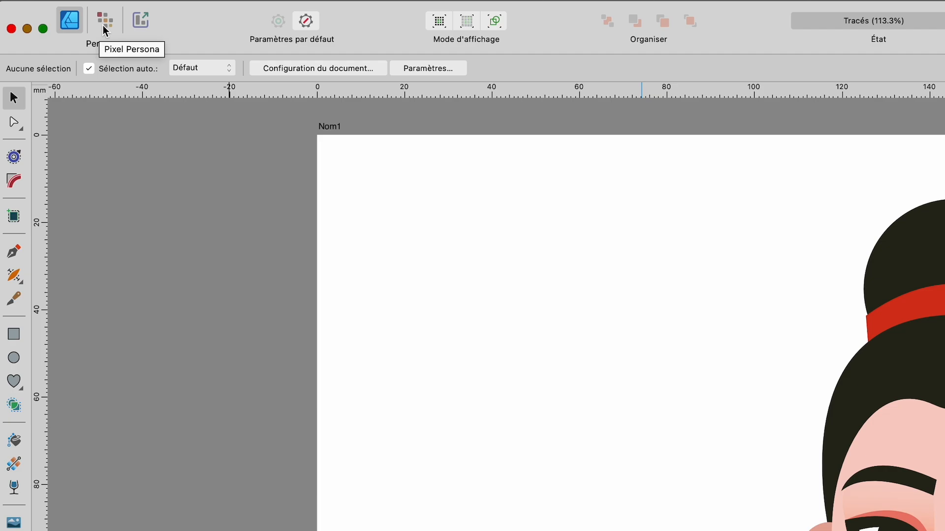
Step: Switch to the Pixel Persona and delete the freepik.com watermark text from the canvas
left_click(104, 24)
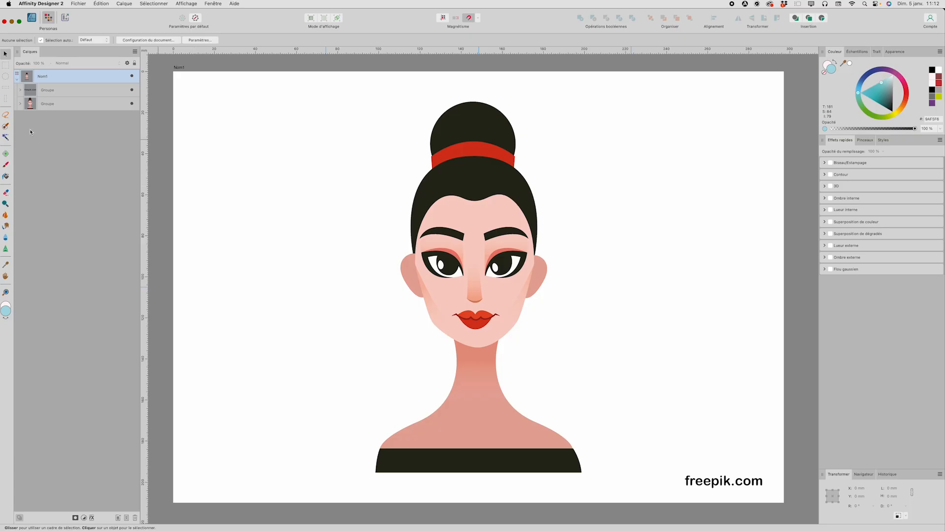
left_click(21, 105)
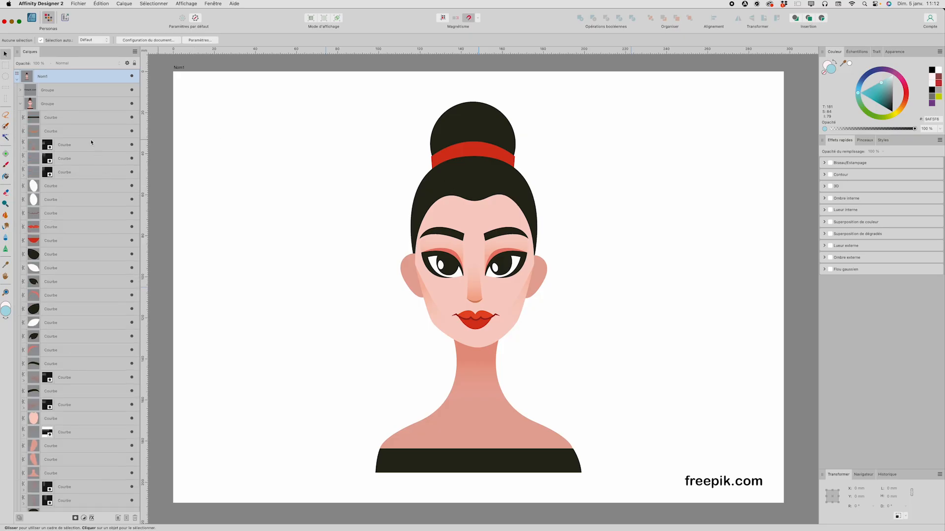
left_click(20, 104)
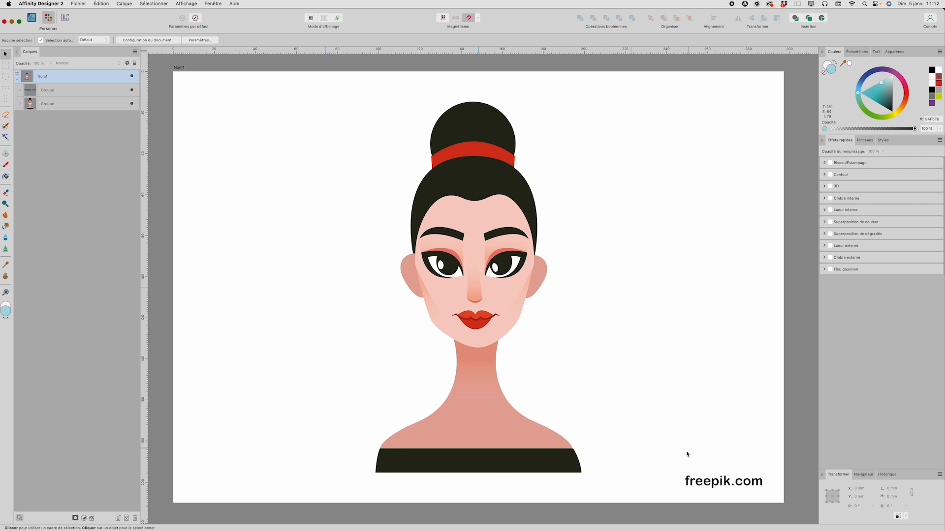
left_click(713, 486)
key("Delete")
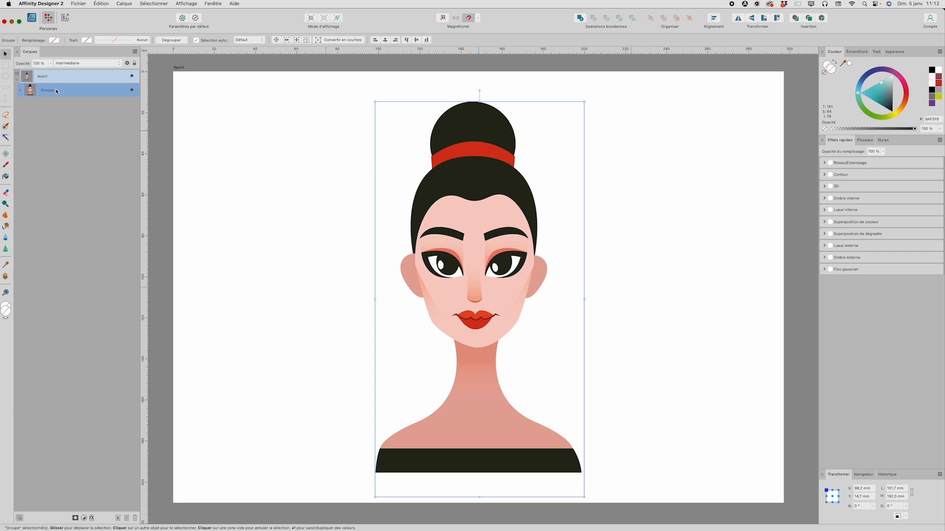
Step: Duplicate the character group and hide the lower copy
key("super+j")
left_click(131, 104)
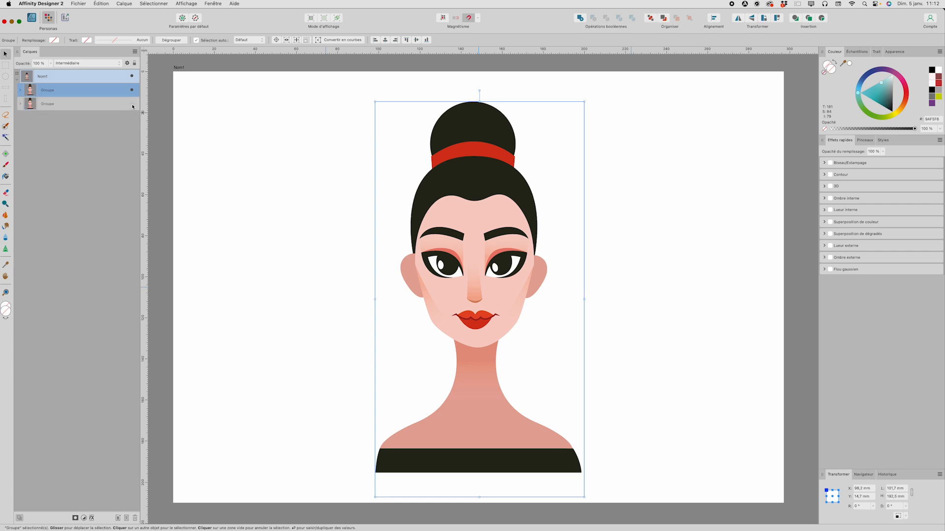
Step: Rename the hidden lower group as Original
double_click(73, 108)
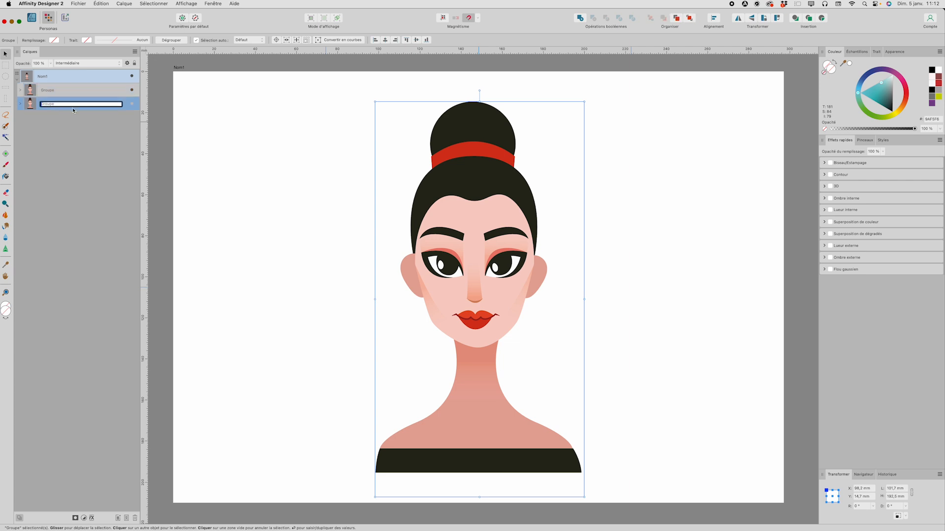
type("Original")
key("Return")
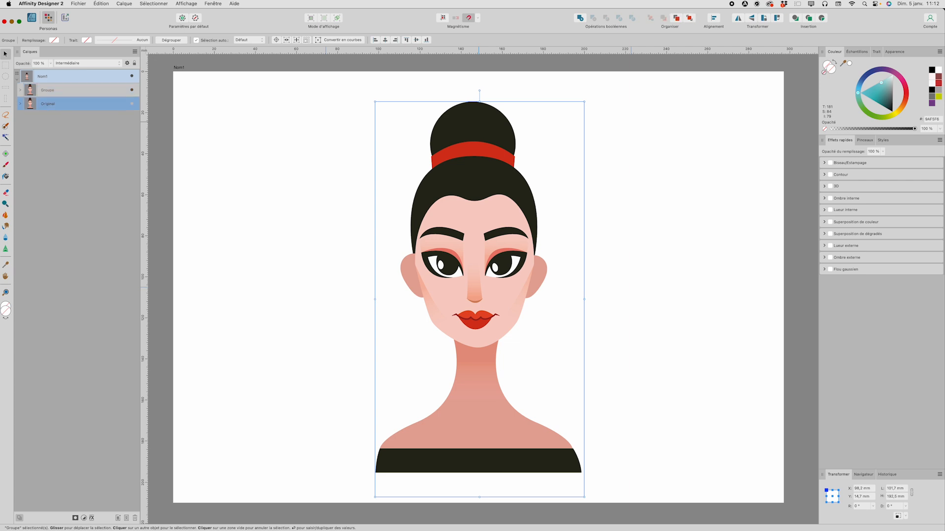
Step: Rasterize the upper visible group into a pixel layer
left_click(52, 91)
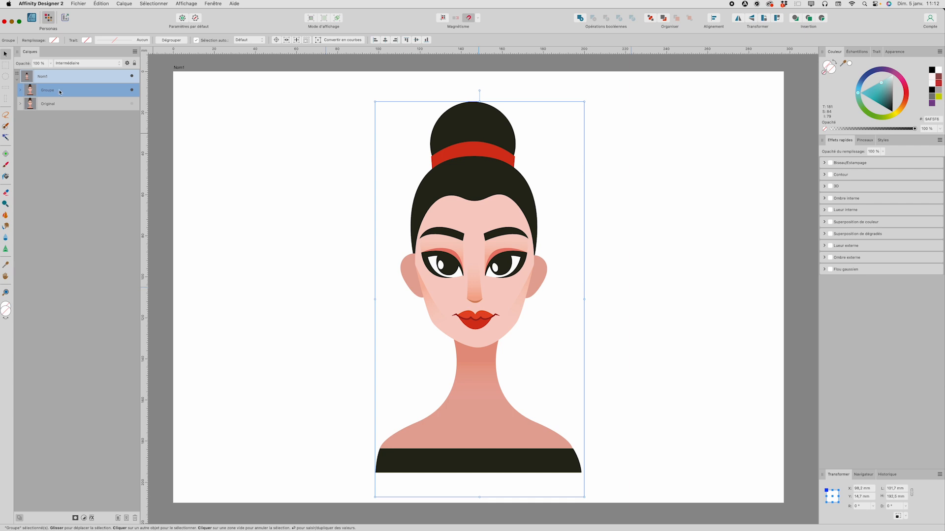
left_click(123, 4)
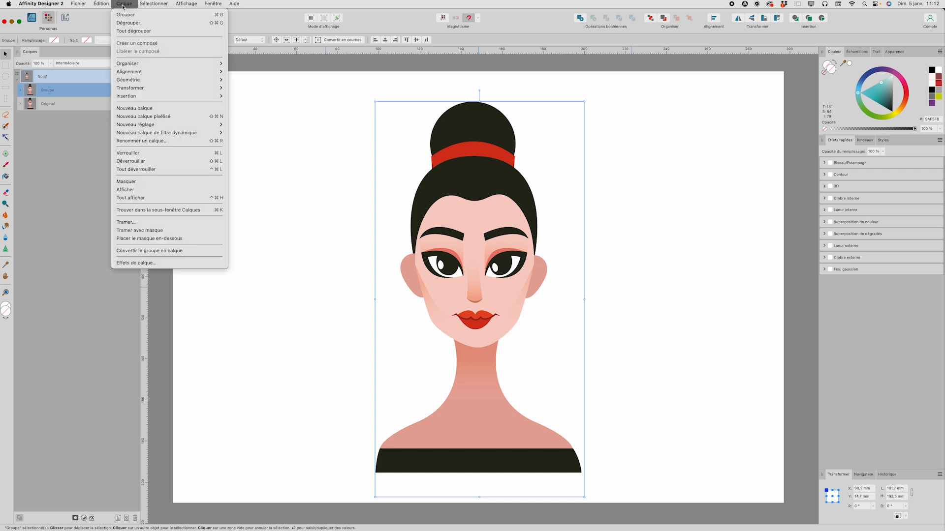
left_click(182, 225)
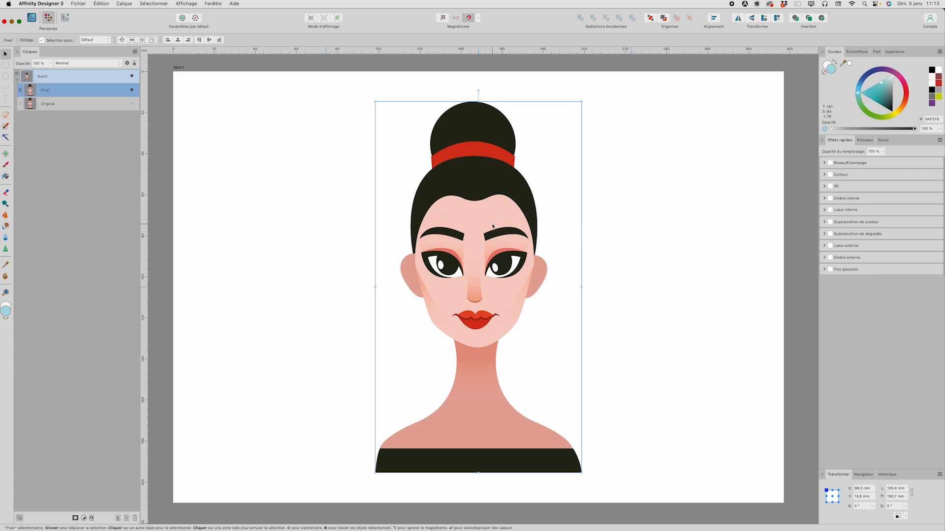
Step: Try a Bevel/Emboss effect on the pixel layer with the radius raised to about 18 px, then disable it
scroll(493, 226, "down", 3)
scroll(492, 226, "up", 5)
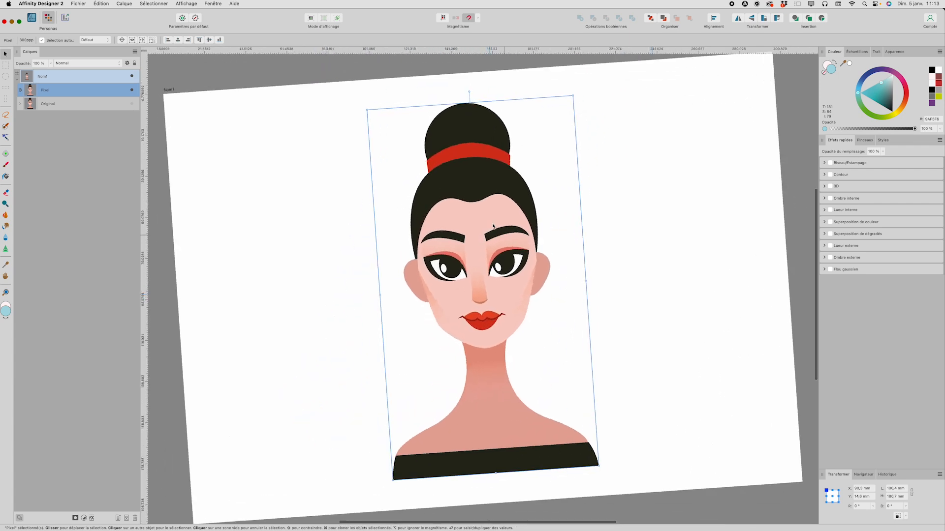
key("super+0")
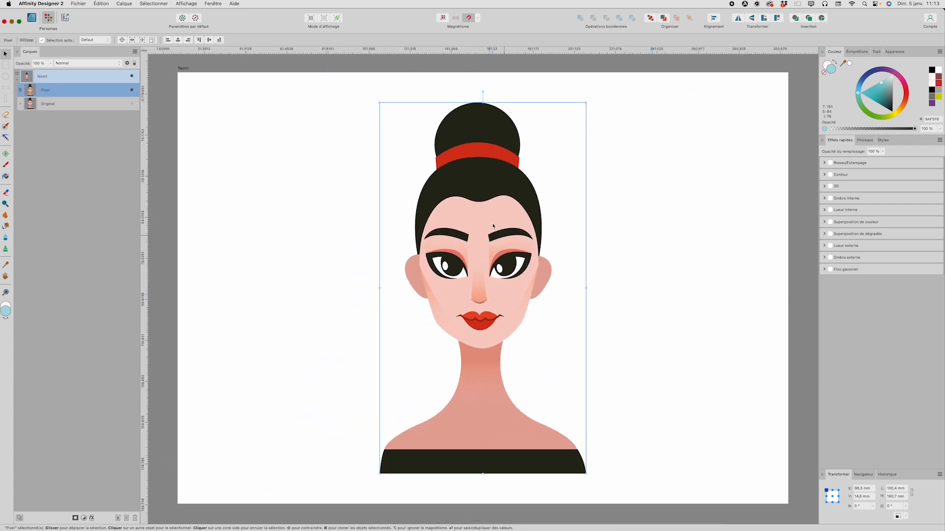
scroll(493, 225, "up", 3)
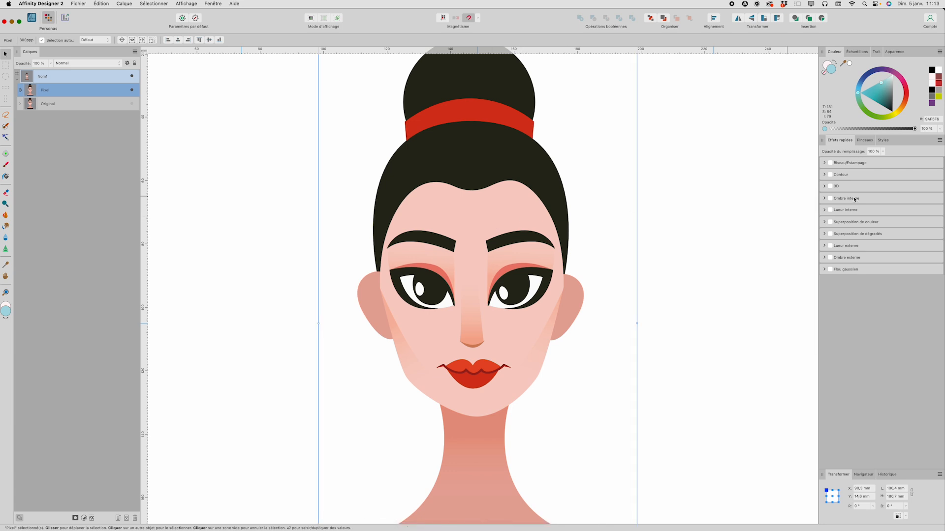
left_click(830, 163)
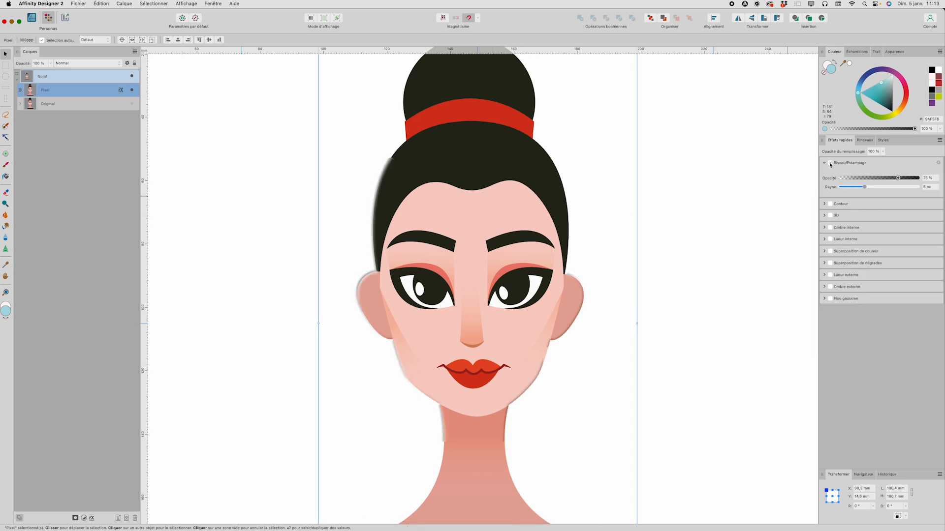
left_click_drag(869, 187, 879, 187)
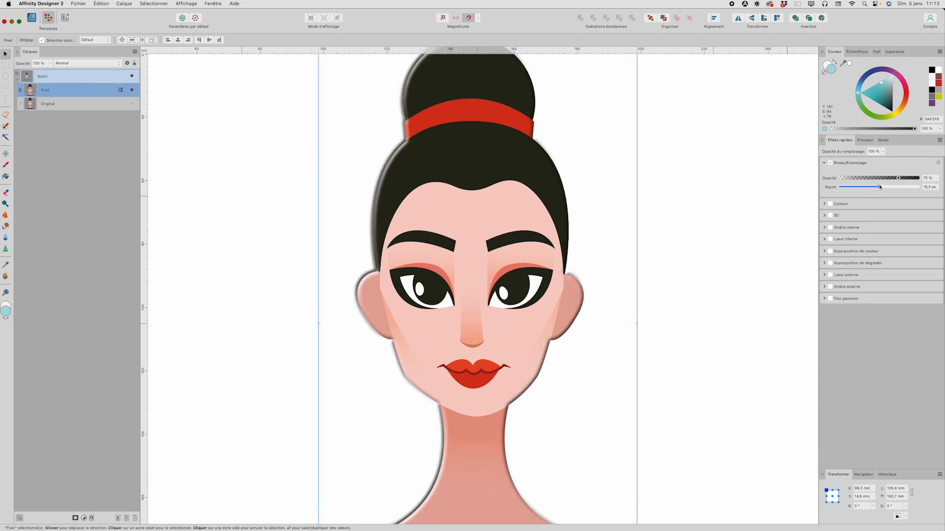
left_click(831, 163)
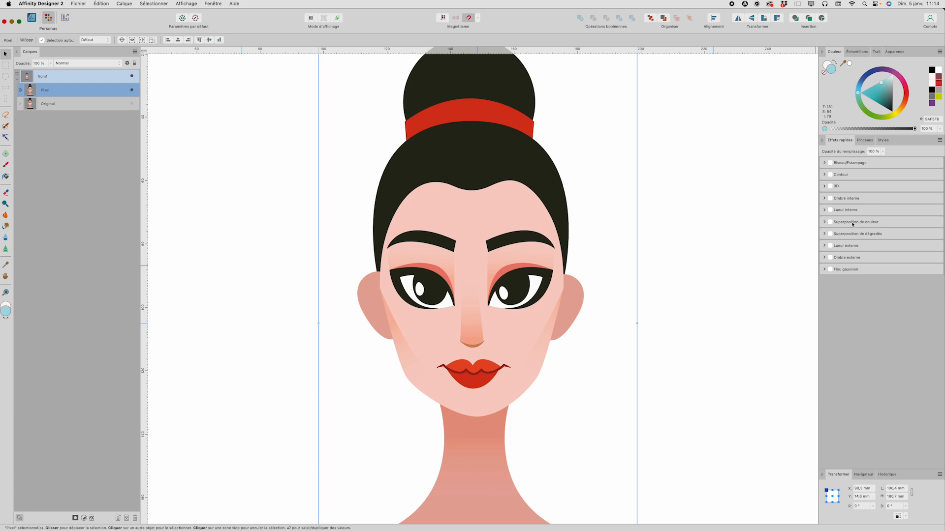
Step: Browse the brushes panel with the Gouaches category selected
left_click(865, 140)
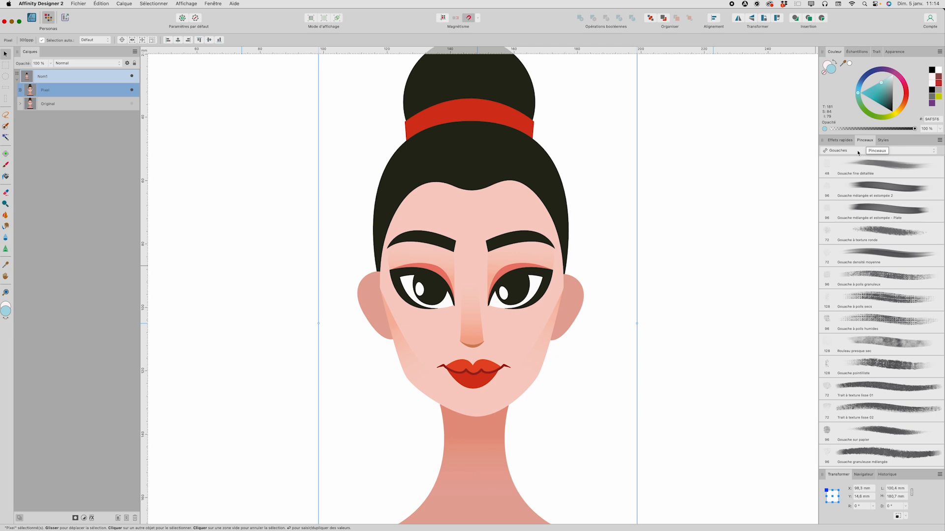
left_click(858, 151)
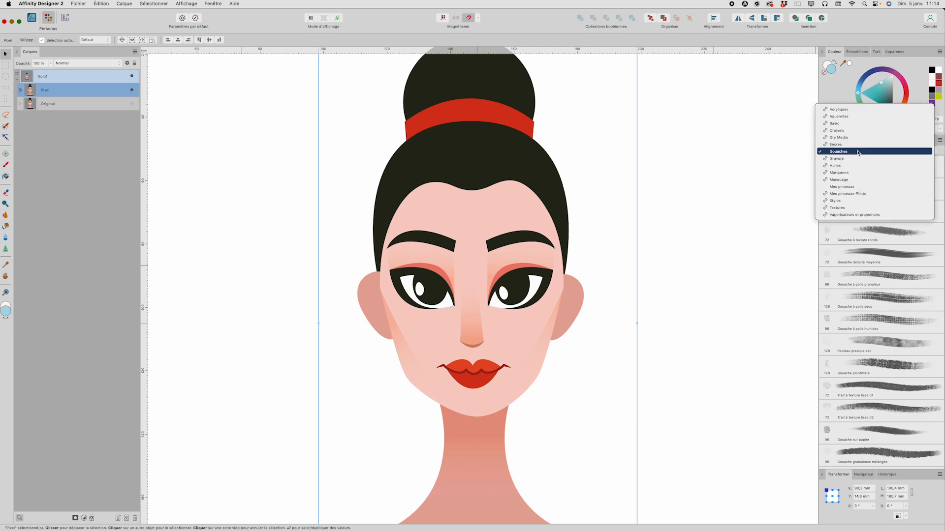
left_click(858, 151)
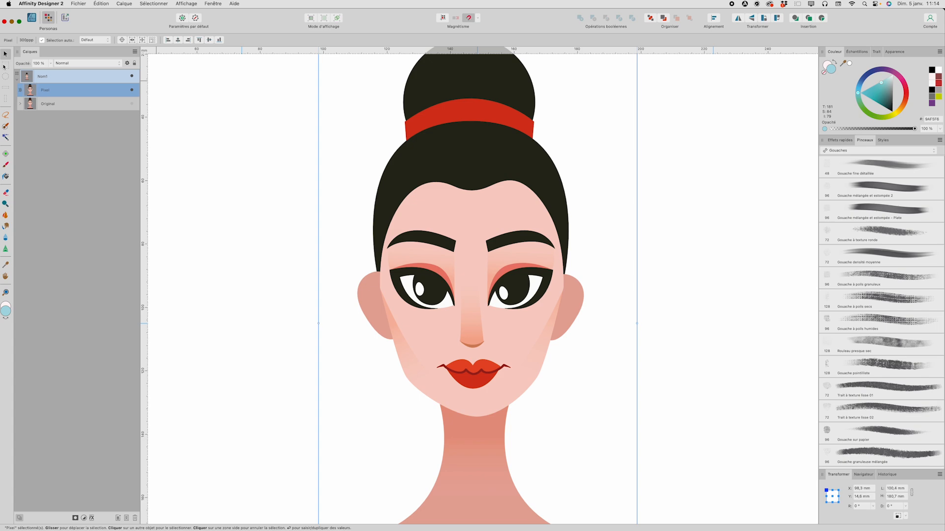
Step: Draw a rectangular marquee selection over the forehead and hairline
left_click(5, 66)
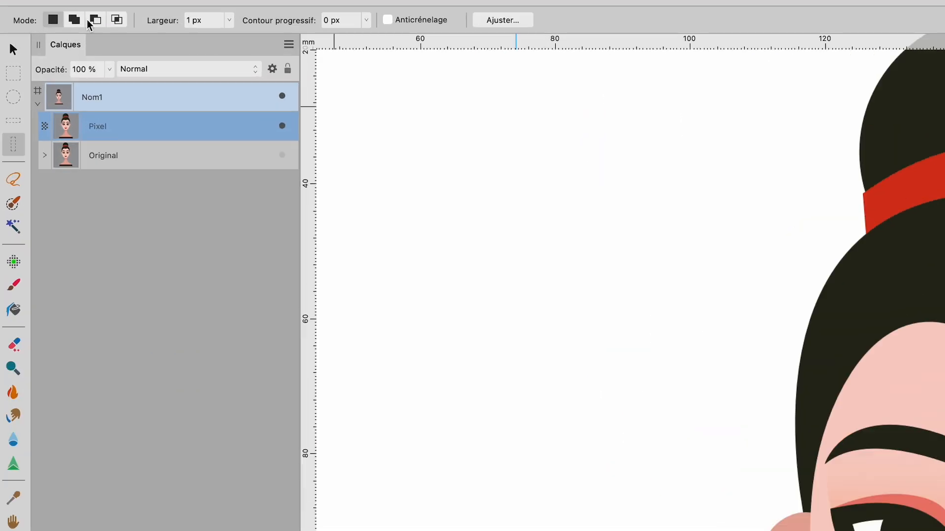
left_click(13, 75)
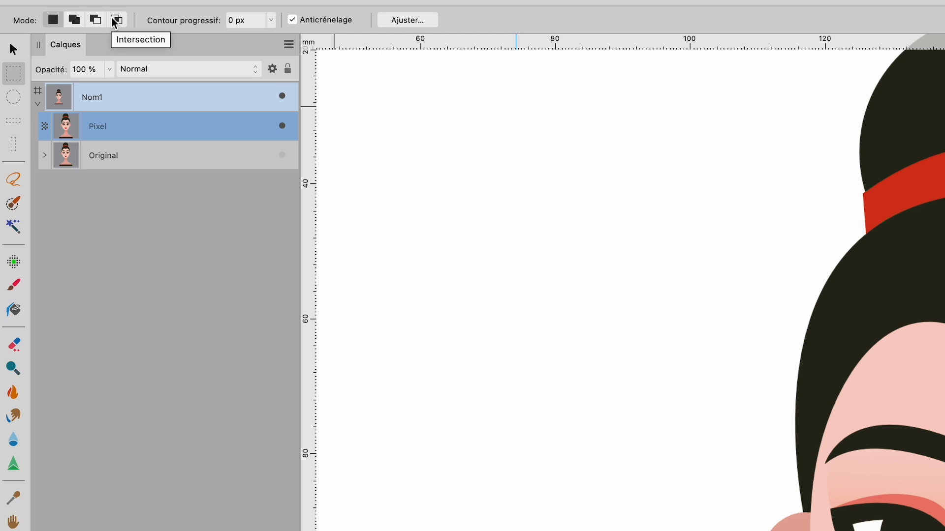
left_click(13, 96)
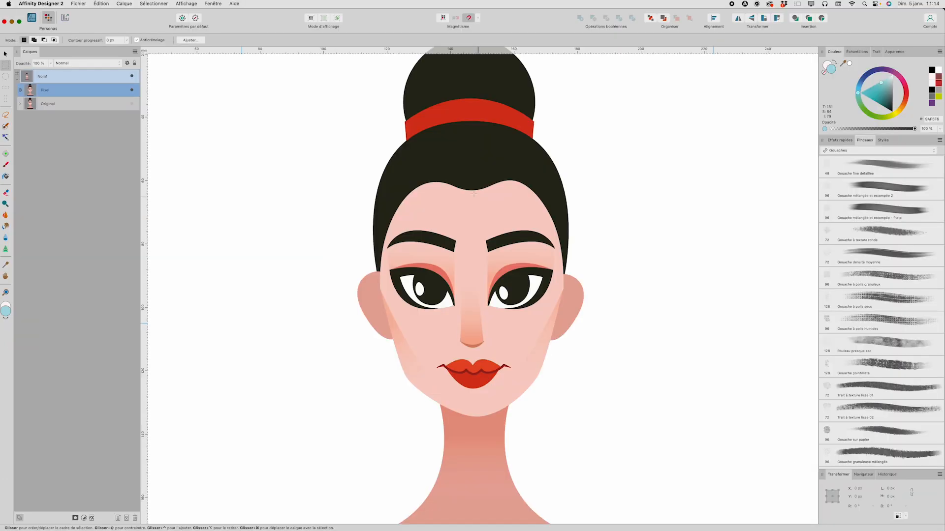
left_click_drag(427, 171, 523, 239)
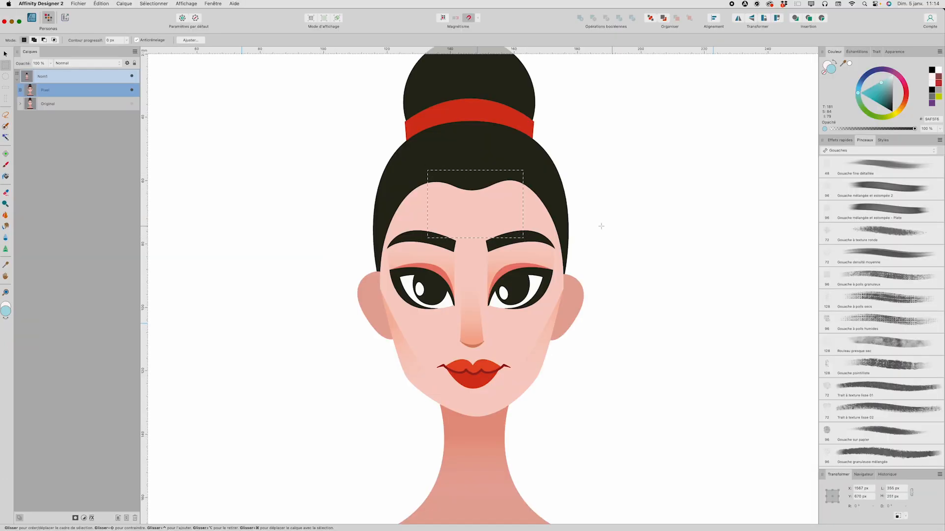
Step: Draw an elliptical selection above the forehead and undo it
key("m")
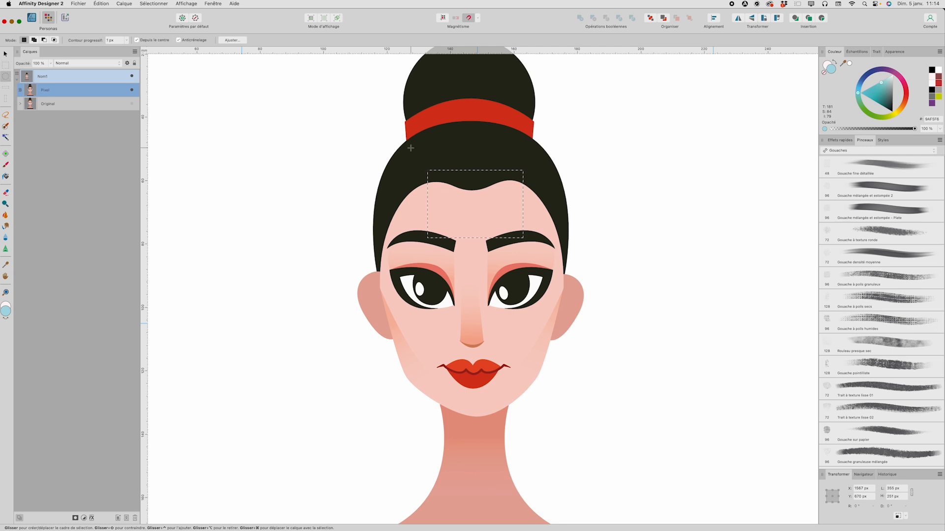
mouse_move(450, 140)
left_mouse_down()
mouse_move(497, 204)
mouse_move(494, 198)
left_mouse_up()
key("super+z")
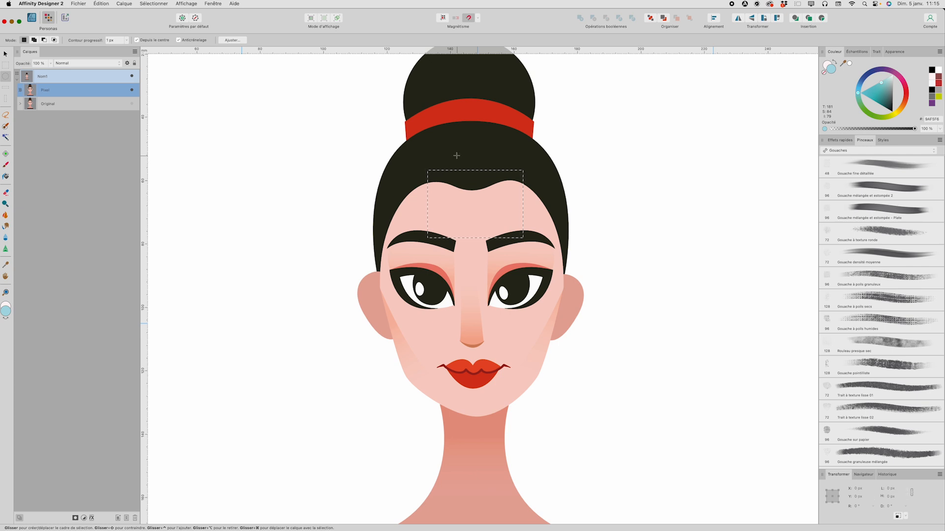
Step: Add two elliptical selections over the hair to the current selection and clear the selection
left_click_drag(449, 134, 498, 203)
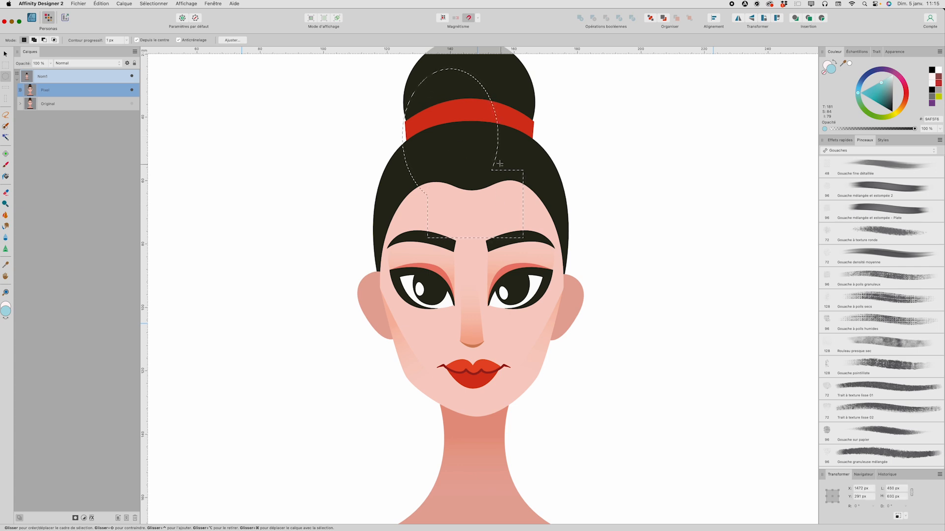
left_click_drag(486, 157, 512, 194)
scroll(512, 194, "up", 2)
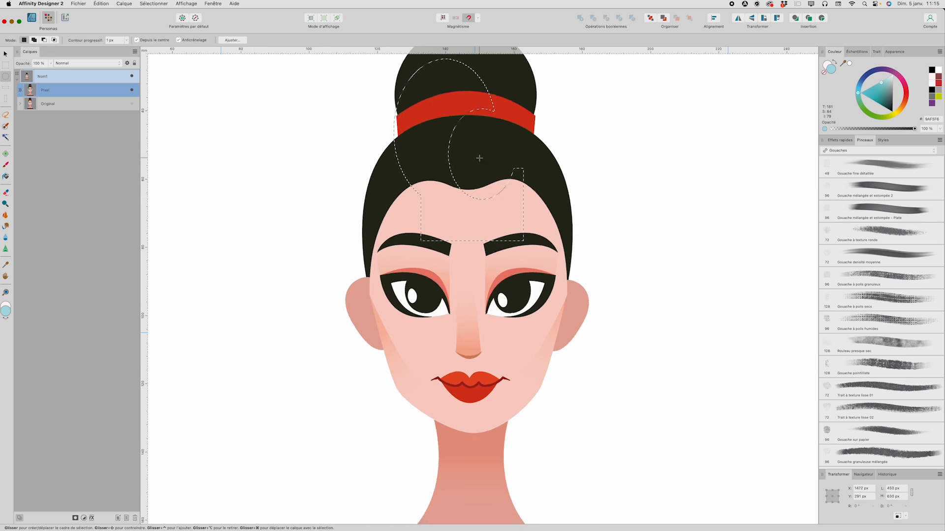
left_click(439, 194)
Step: Draw a freehand lasso selection on the hair and deselect it
scroll(441, 194, "left", 2)
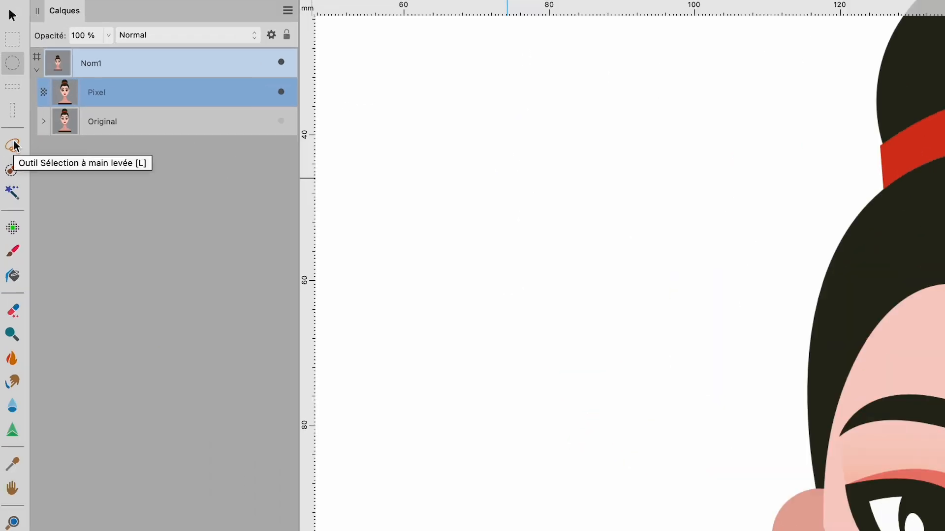
left_click(13, 146)
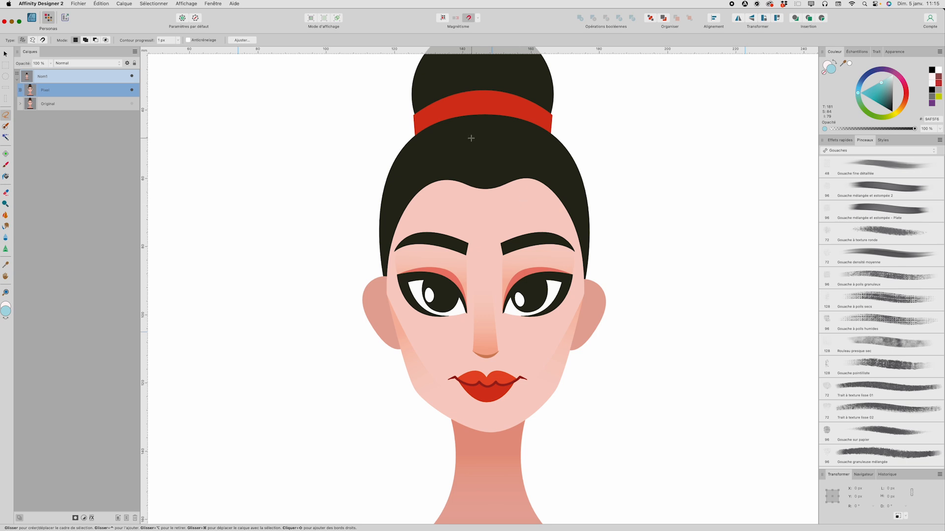
mouse_move(495, 139)
left_mouse_down()
mouse_move(446, 136)
mouse_move(431, 153)
mouse_move(441, 163)
mouse_move(411, 182)
mouse_move(472, 231)
mouse_move(505, 229)
mouse_move(495, 139)
left_mouse_up()
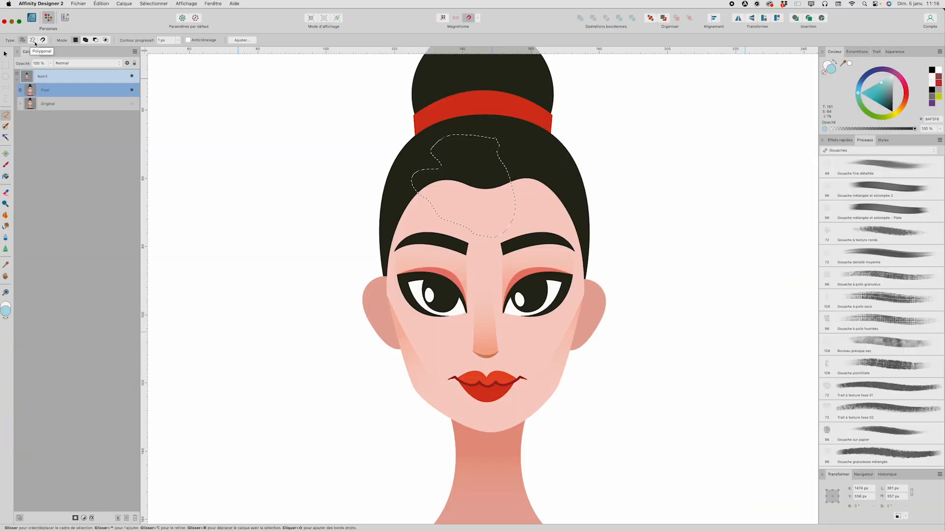
key("super+d")
Step: Draw a polygonal lasso selection across the hair and face, closing it, and deselect it
left_click(33, 41)
left_click(500, 138)
left_click(402, 174)
left_click(450, 302)
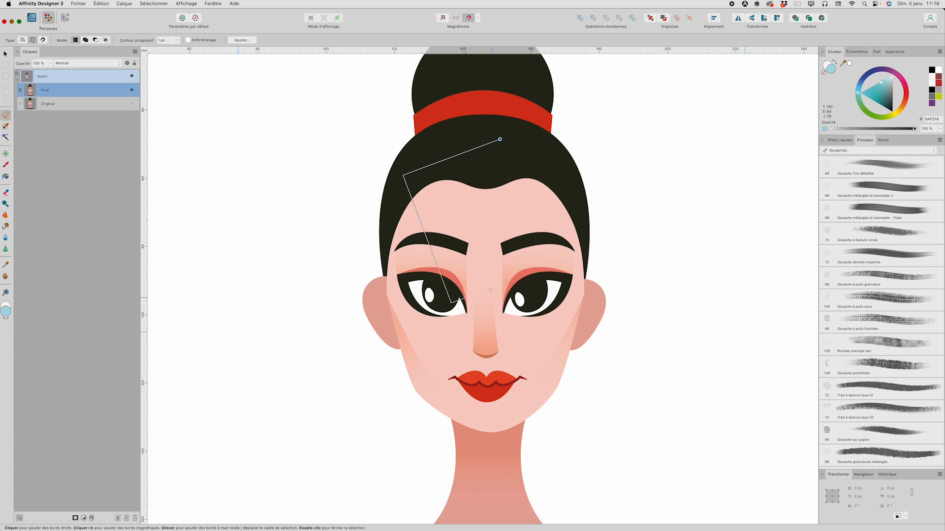
left_click(559, 262)
left_click(500, 139)
key("super+d")
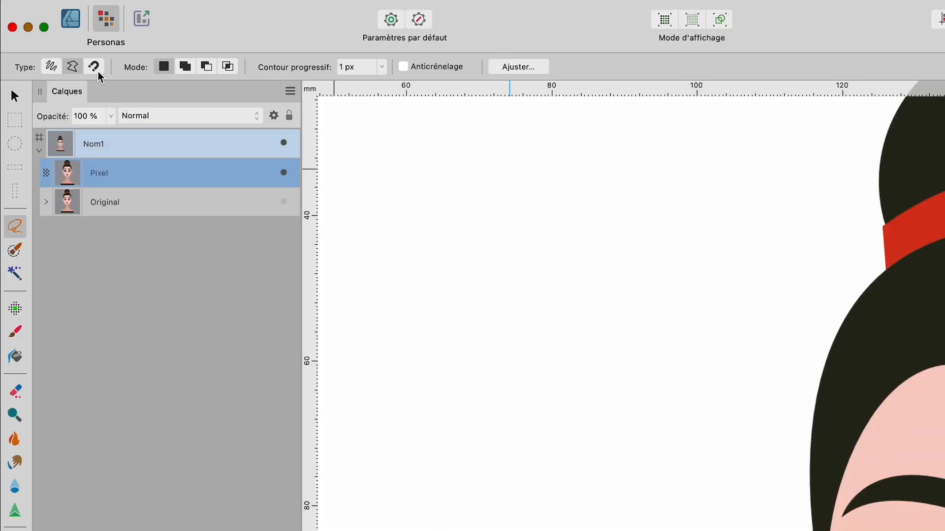
Step: Trace a magnetic lasso selection around the hair outline, close it, and deselect it
left_click(96, 69)
left_click(921, 398)
left_click(922, 373)
left_click(942, 368)
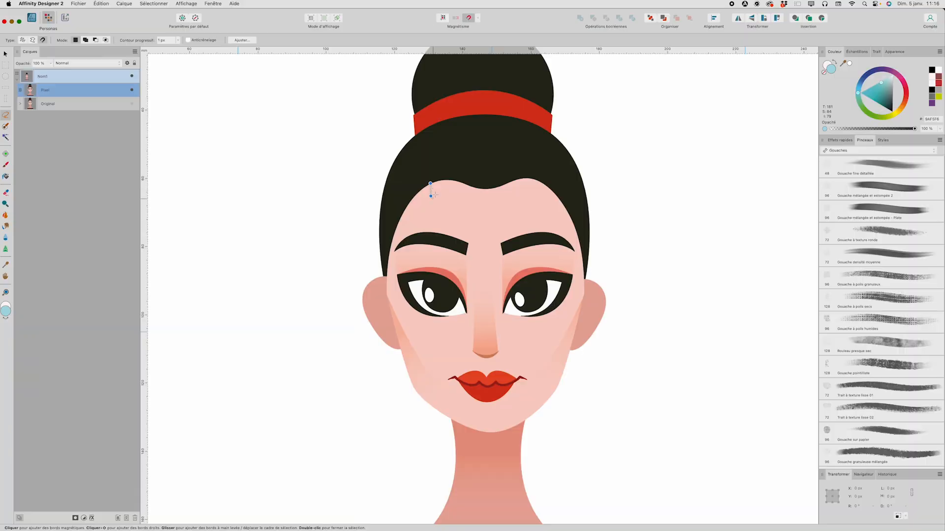
left_click(452, 180)
left_click(462, 183)
left_click(471, 187)
left_click(483, 189)
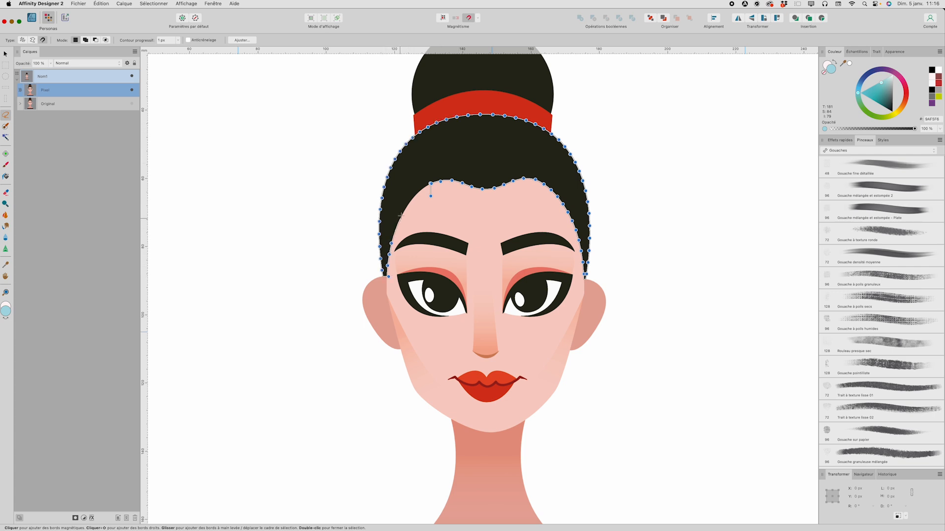
left_click(431, 188)
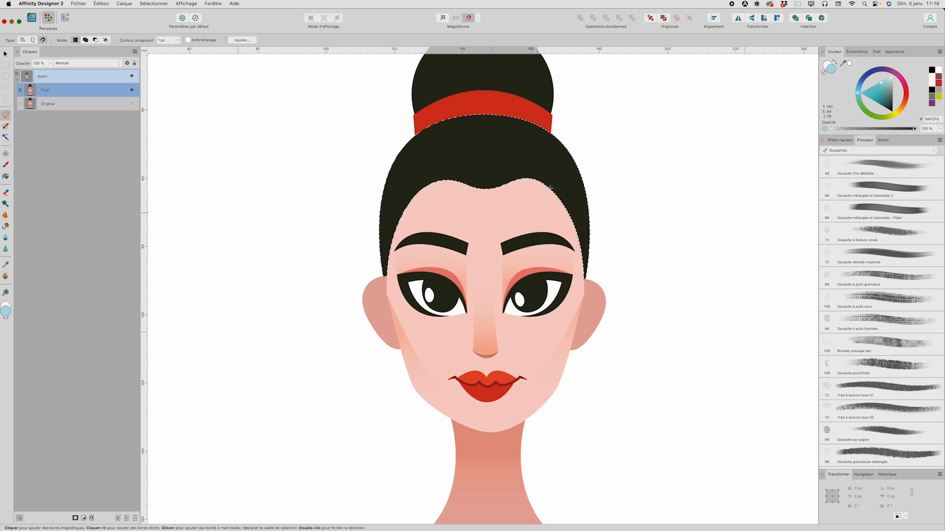
key("super+d")
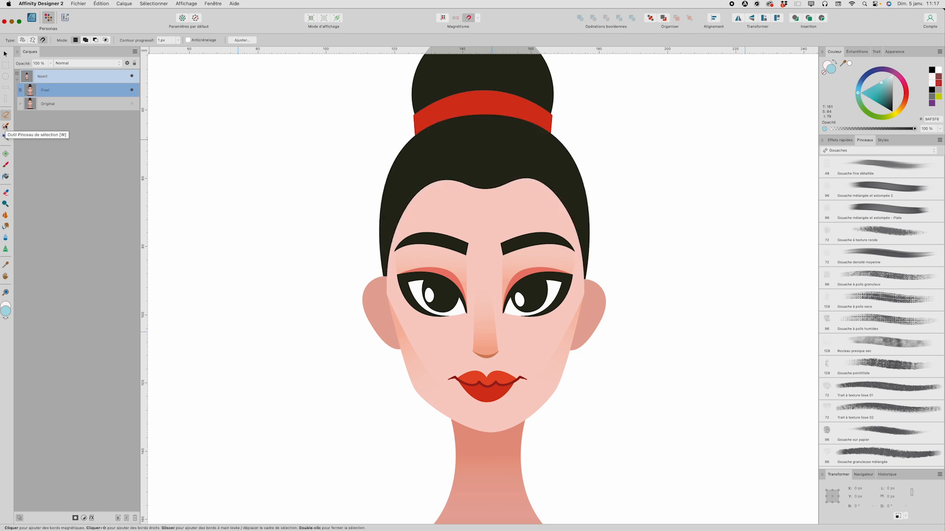
Step: Paint a selection over the hair and bun with the Selection Brush, undoing a stray first stroke
left_click(6, 127)
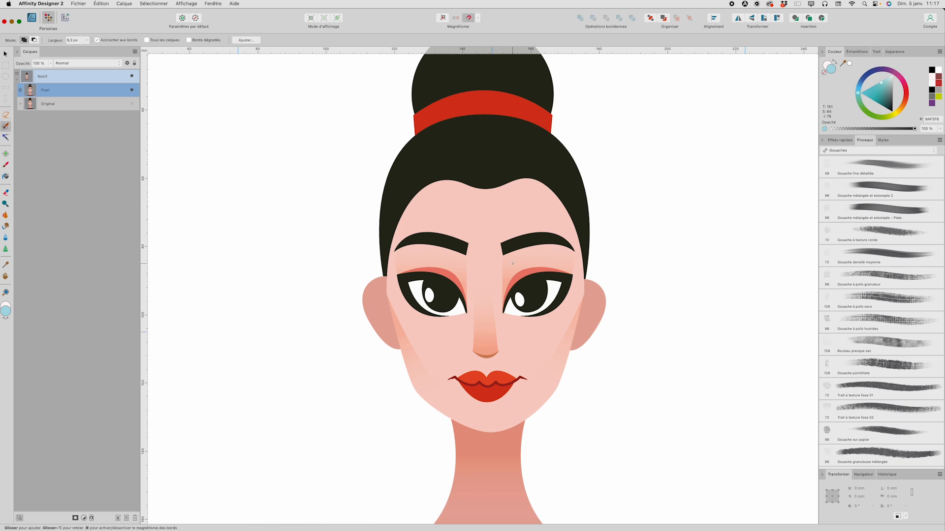
mouse_move(507, 246)
left_mouse_down()
mouse_move(561, 238)
mouse_move(397, 231)
left_mouse_up()
key("super+z")
left_click_drag(466, 147, 532, 151)
scroll(523, 152, "up", 3)
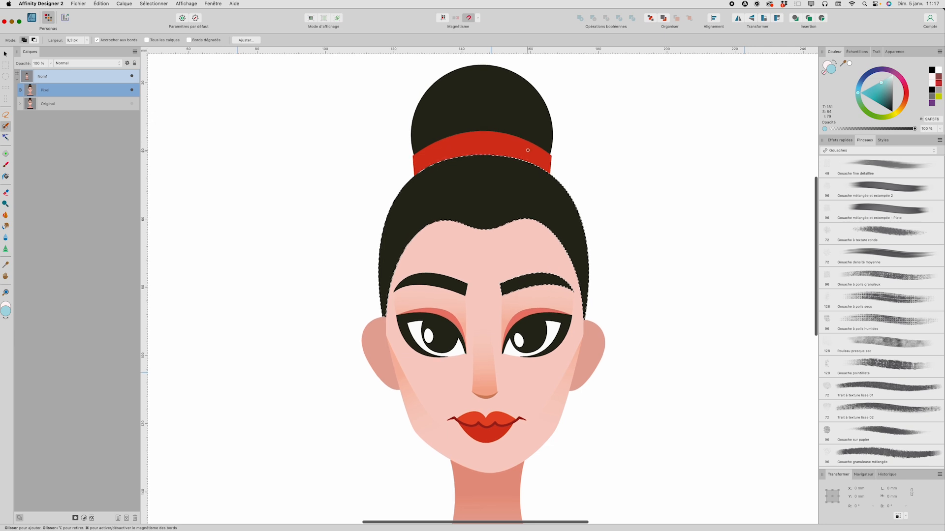
left_click_drag(518, 109, 450, 112)
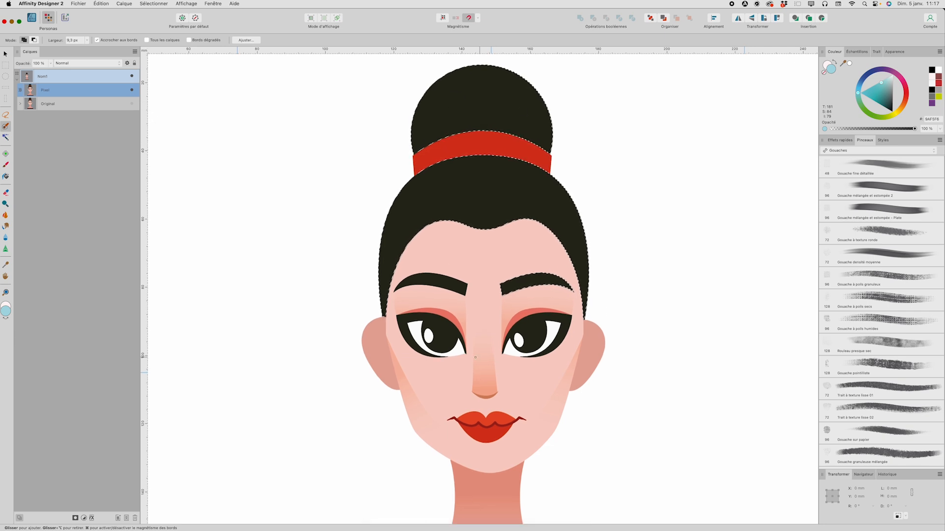
left_click(448, 285)
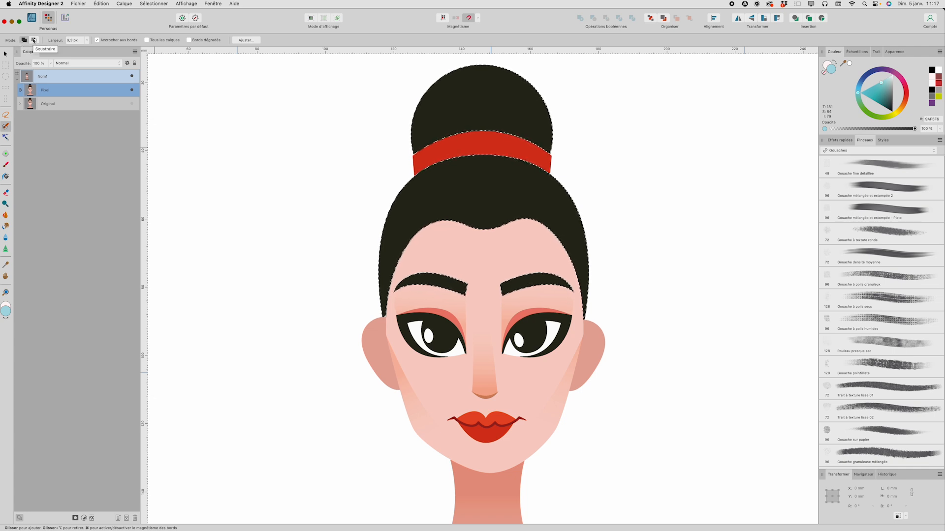
scroll(222, 185, "down", 5)
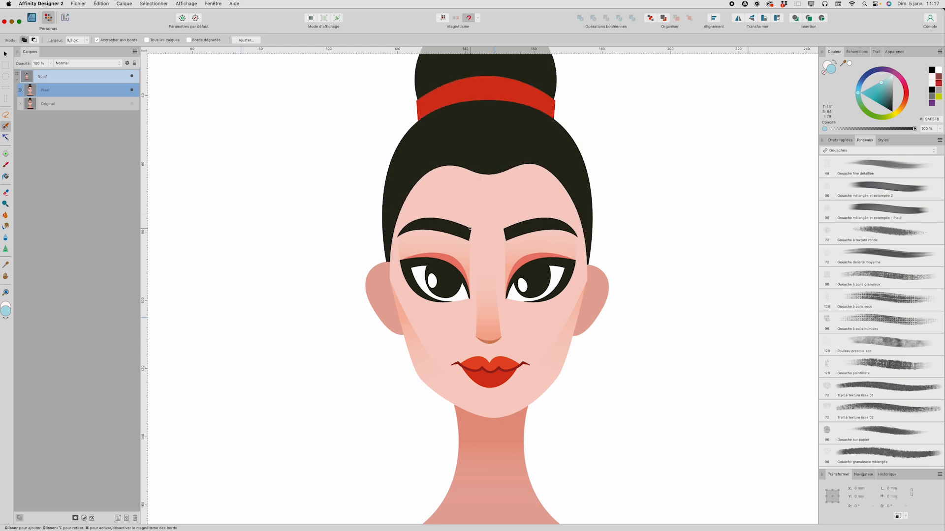
Step: Flood-select the hair, then add the eyebrows and eyes to the selection with the Flood Select tool
left_click(6, 137)
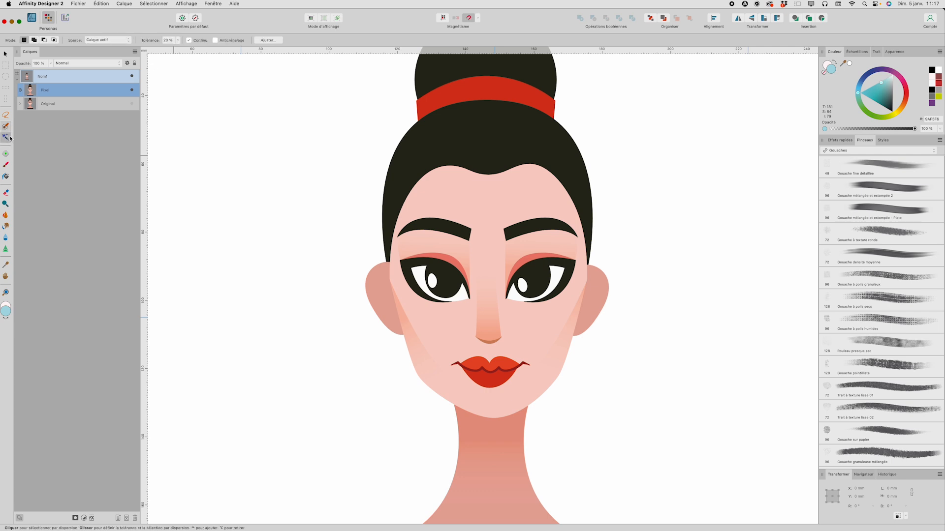
scroll(254, 143, "up", 2)
left_click(505, 107)
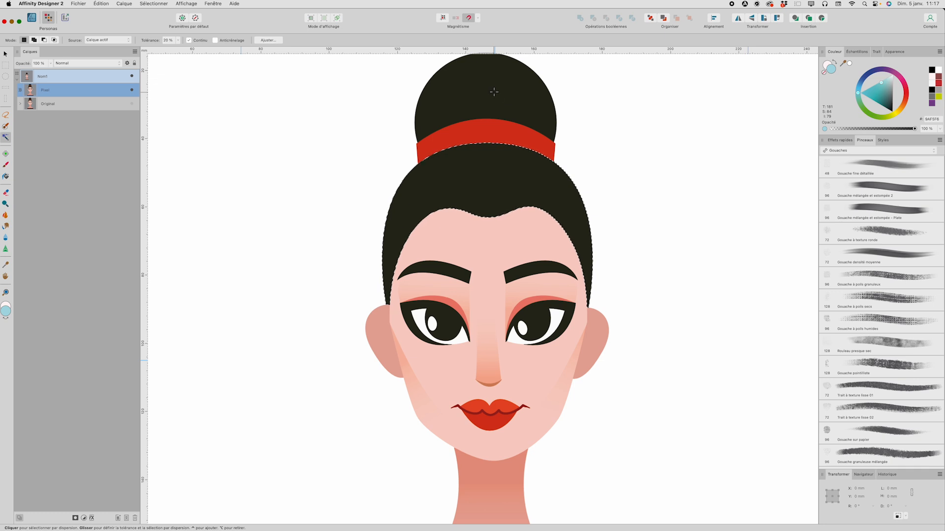
scroll(515, 176, "down", 2)
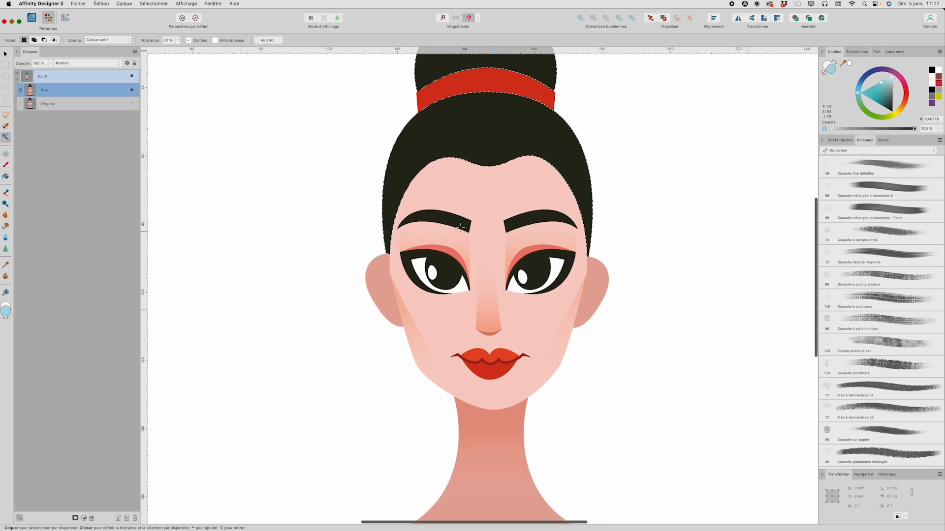
left_click(515, 224, "ctrl")
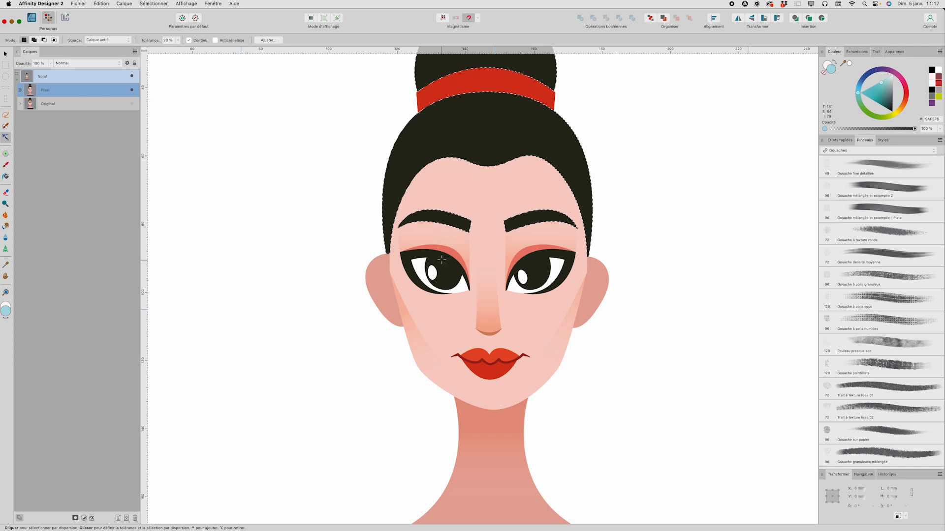
left_click(540, 258, "ctrl")
scroll(540, 258, "down", 5)
scroll(518, 267, "down", 1)
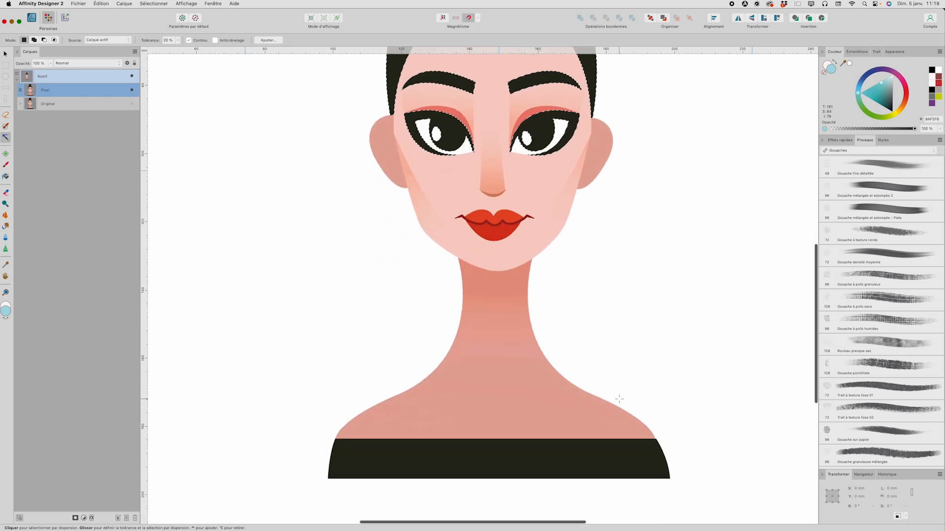
scroll(544, 404, "up", 5)
scroll(544, 405, "up", 1)
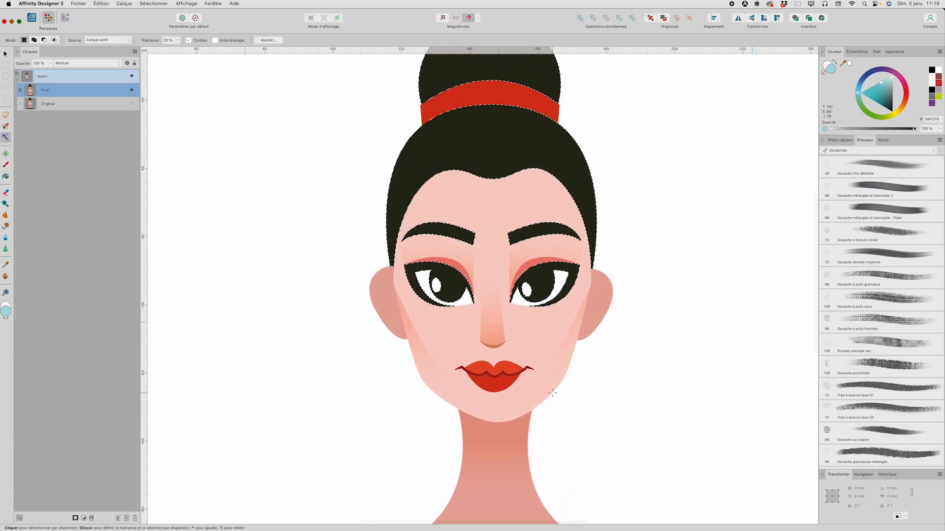
scroll(550, 391, "up", 3)
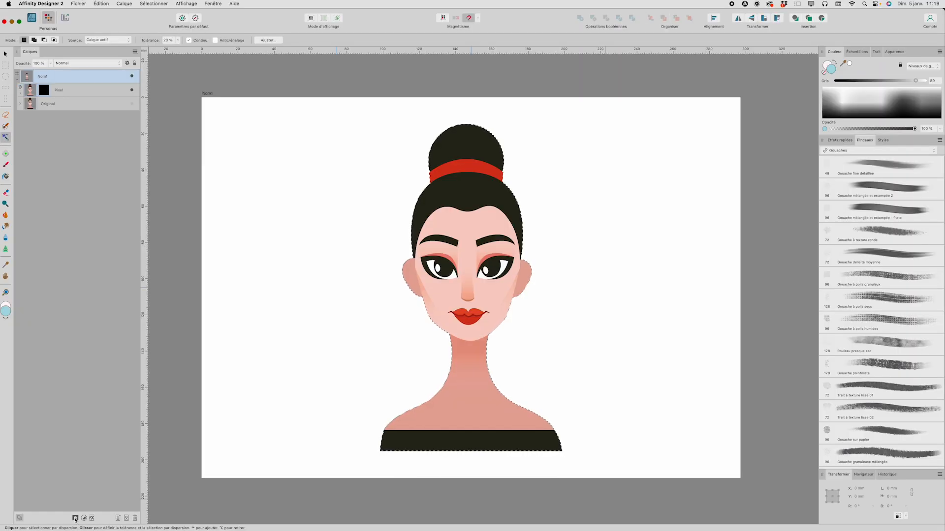
Step: Add a mask to the Pixel layer from the selection, select the Pixel layer, and deselect
left_click(160, 517)
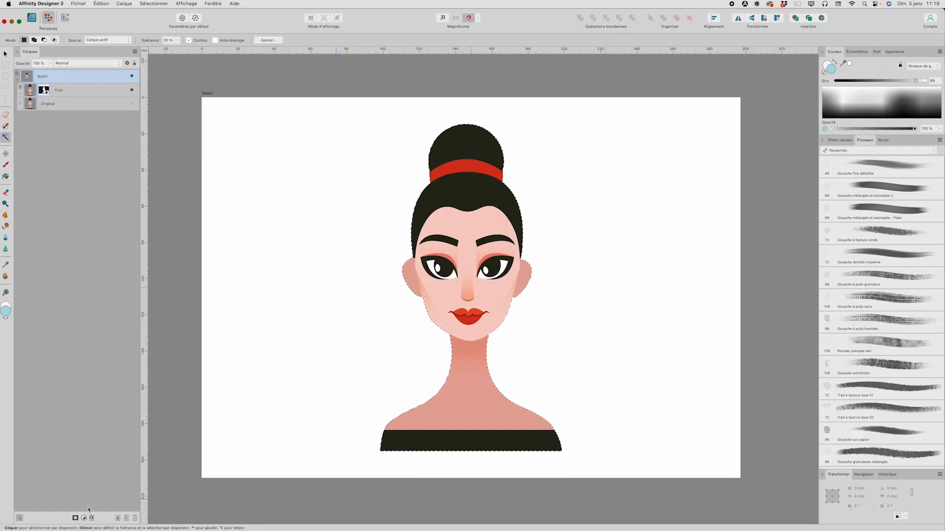
left_click(21, 94)
left_click(63, 94)
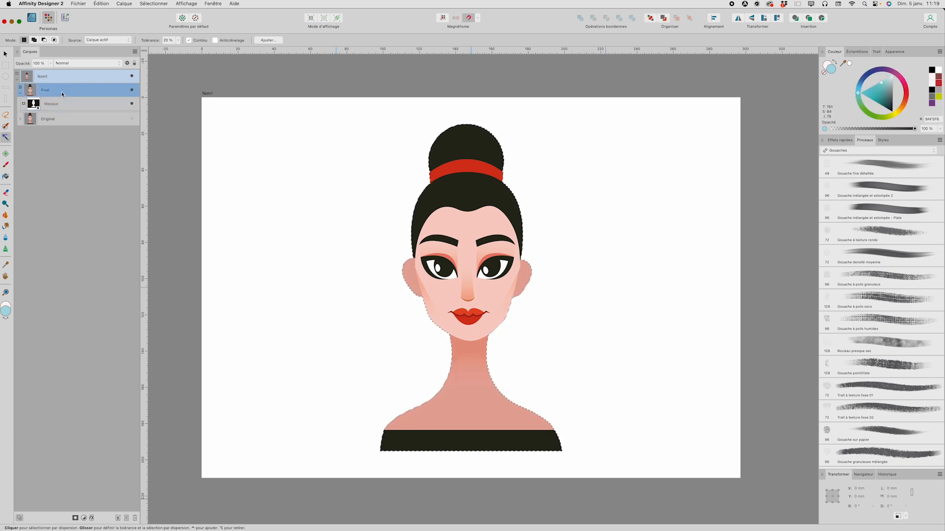
key("super+d")
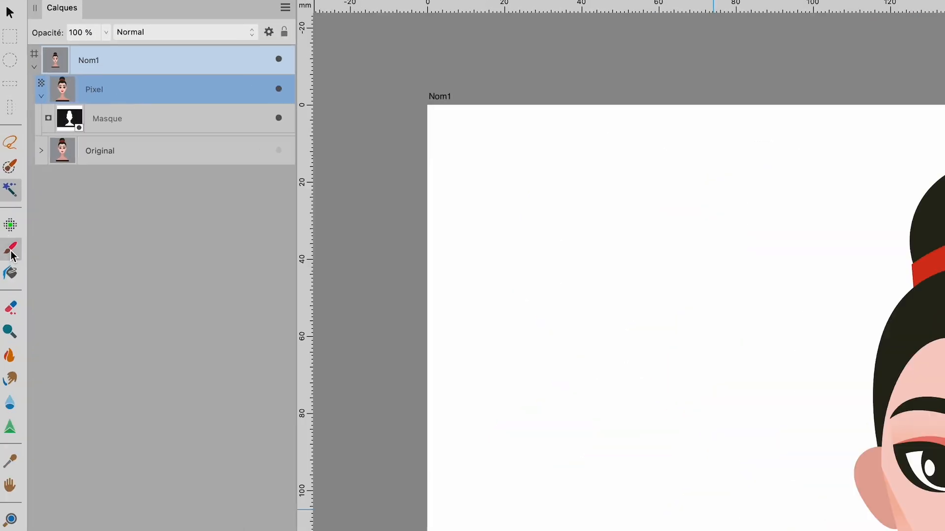
Step: Pick the Paint Brush and set its width to 260 px, opacity to 25 % and flow to 25 %
left_click(11, 252)
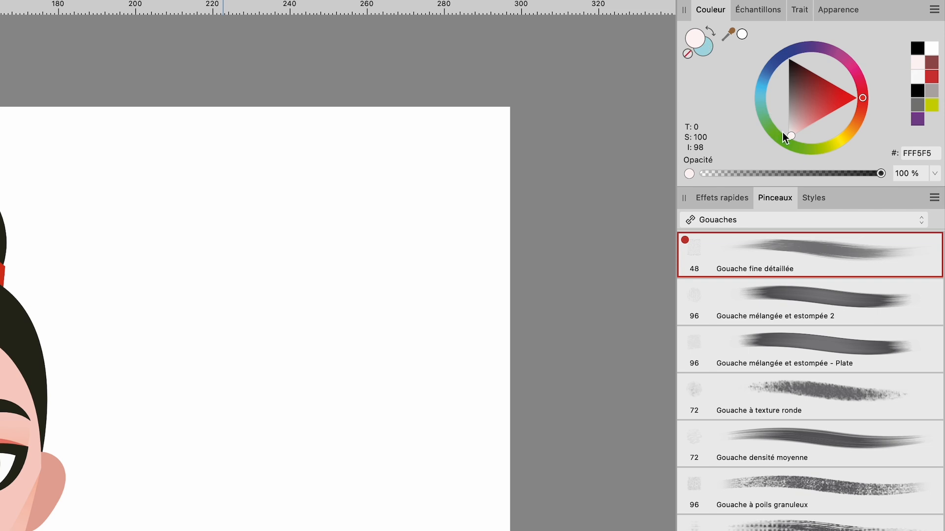
left_click_drag(790, 134, 774, 142)
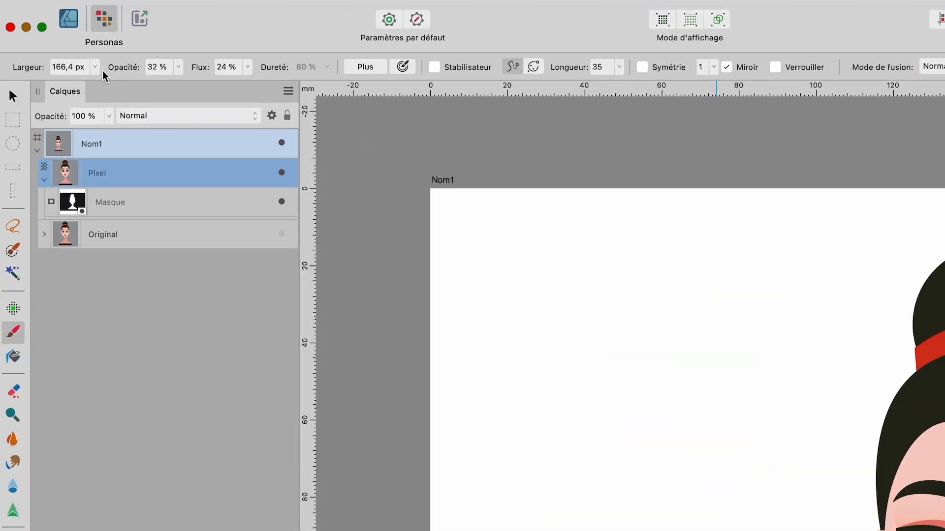
left_click(95, 67)
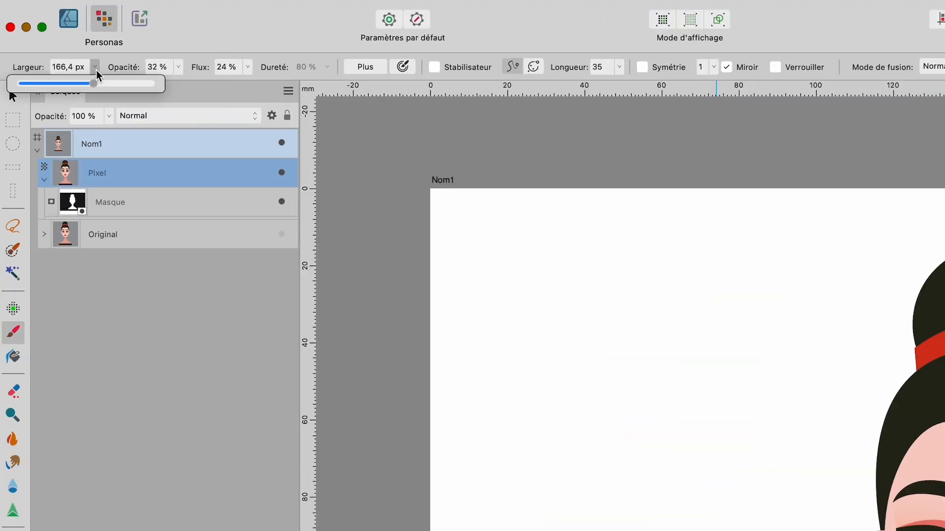
left_click_drag(93, 84, 104, 85)
left_click(179, 67)
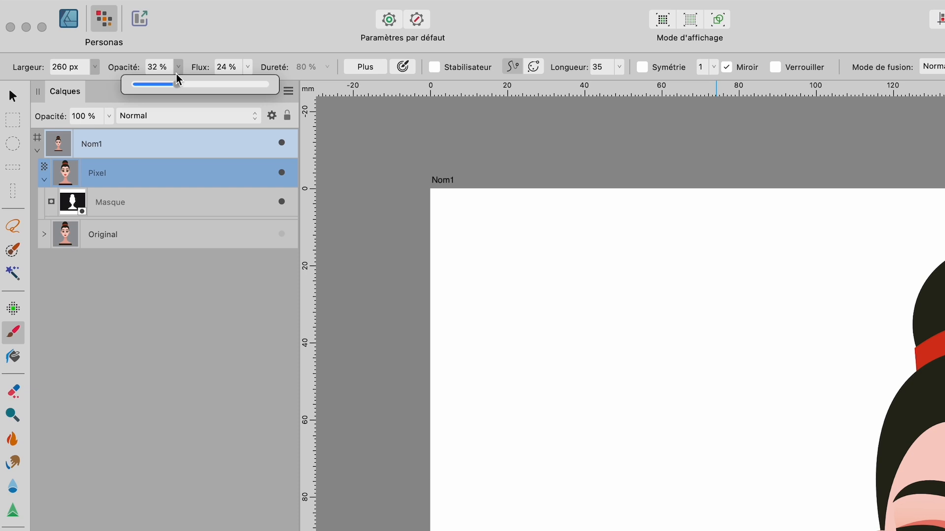
left_click(158, 66)
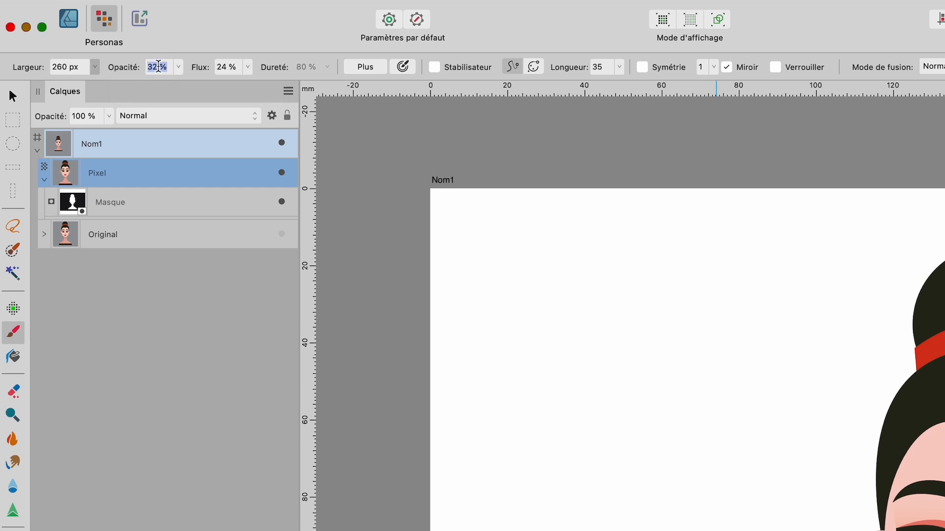
type("25")
key("Tab")
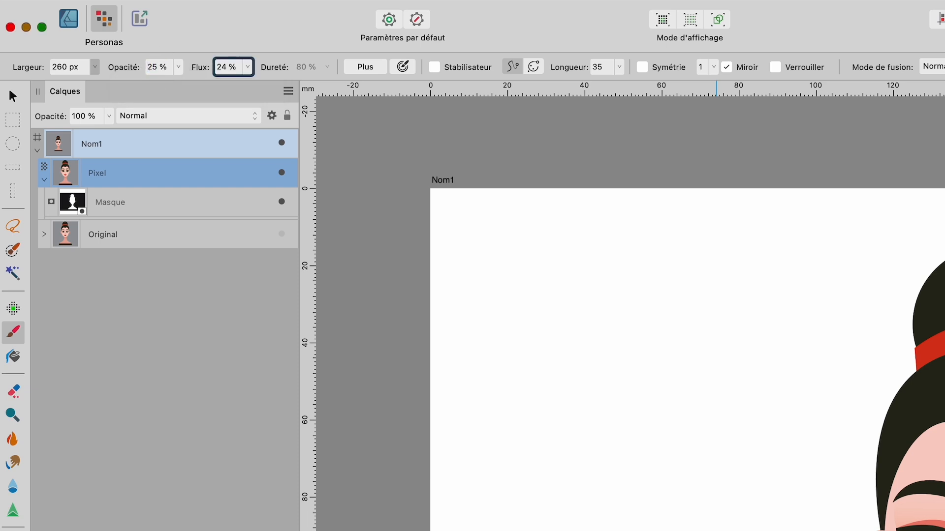
type("25")
key("Tab")
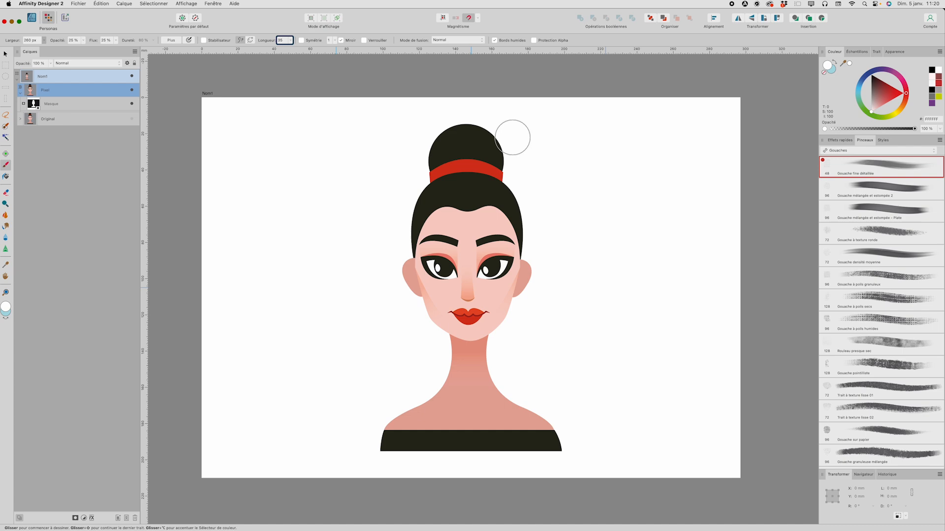
Step: Paint strokes down the right side of the portrait, switching the brush colour to orange between strokes
mouse_move(491, 119)
left_mouse_down()
mouse_move(513, 214)
mouse_move(499, 398)
mouse_move(506, 425)
mouse_move(559, 450)
left_mouse_up()
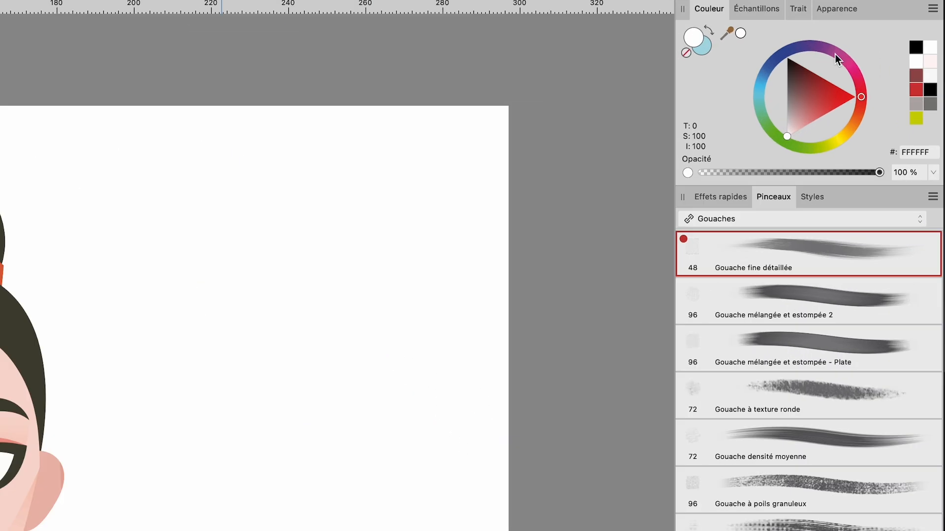
left_click_drag(849, 128, 865, 130)
mouse_move(489, 105)
left_mouse_down()
mouse_move(512, 242)
mouse_move(517, 348)
left_mouse_up()
mouse_move(519, 179)
left_mouse_down()
mouse_move(503, 440)
mouse_move(559, 449)
mouse_move(517, 418)
mouse_move(505, 420)
mouse_move(503, 446)
mouse_move(489, 175)
mouse_move(475, 116)
left_mouse_up()
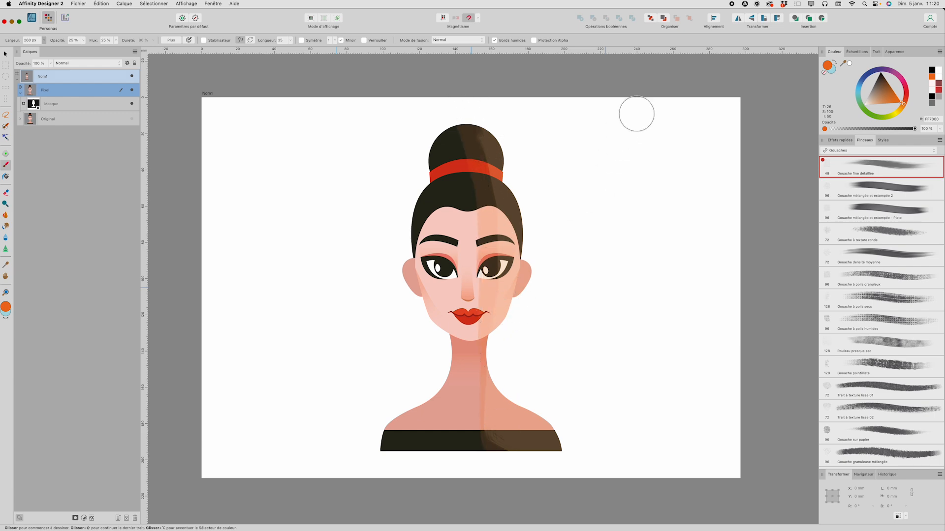